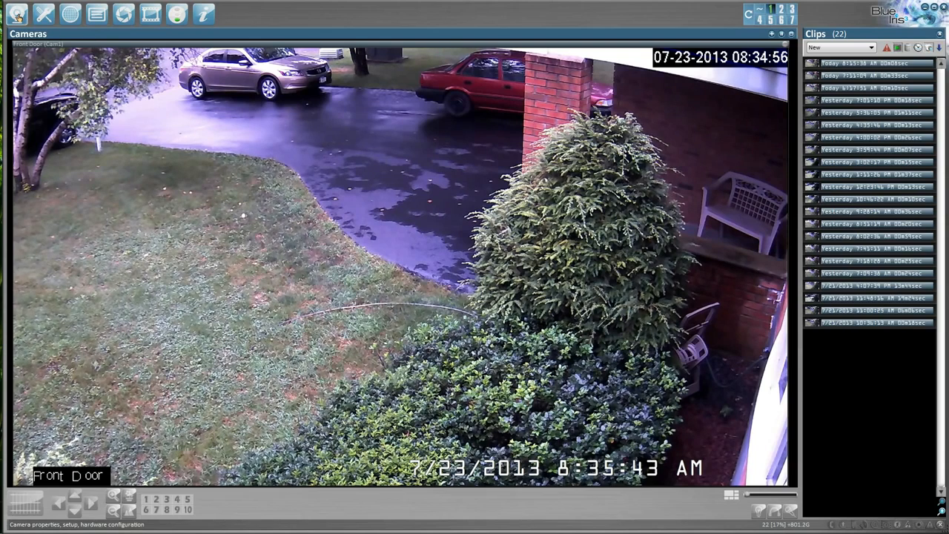
# Bring up the Front Door camera's properties from the toolbar.
pyautogui.click(18, 14)
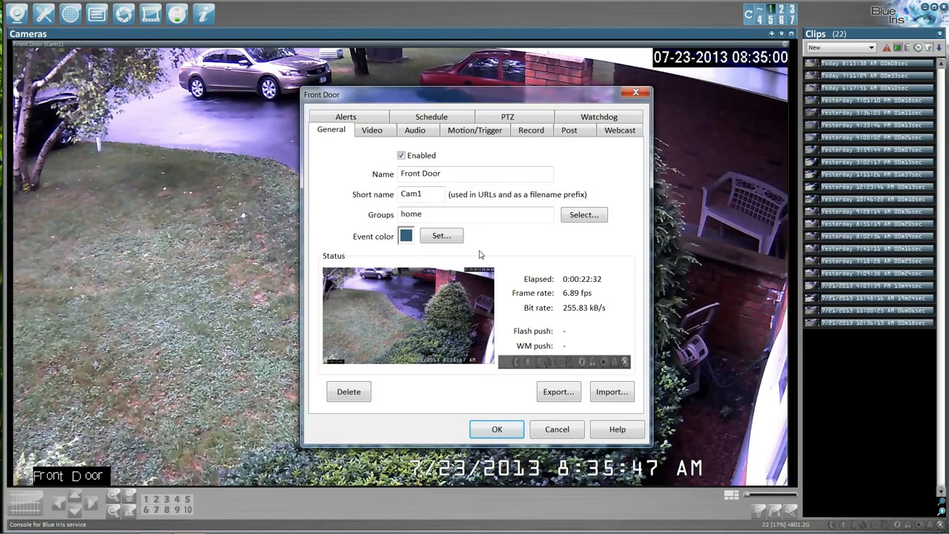
# Show the Video settings with Network IP 192.168.1.35:85 as the device type.
pyautogui.click(373, 130)
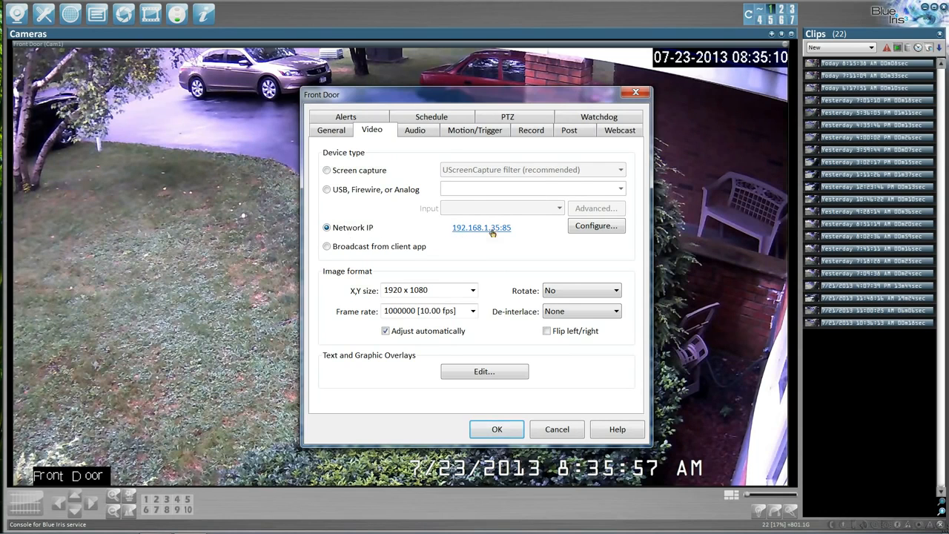
# Review the network IP connection's brand list, keeping Cantonk H.264 34567 at 192.168.1.35.
pyautogui.click(596, 226)
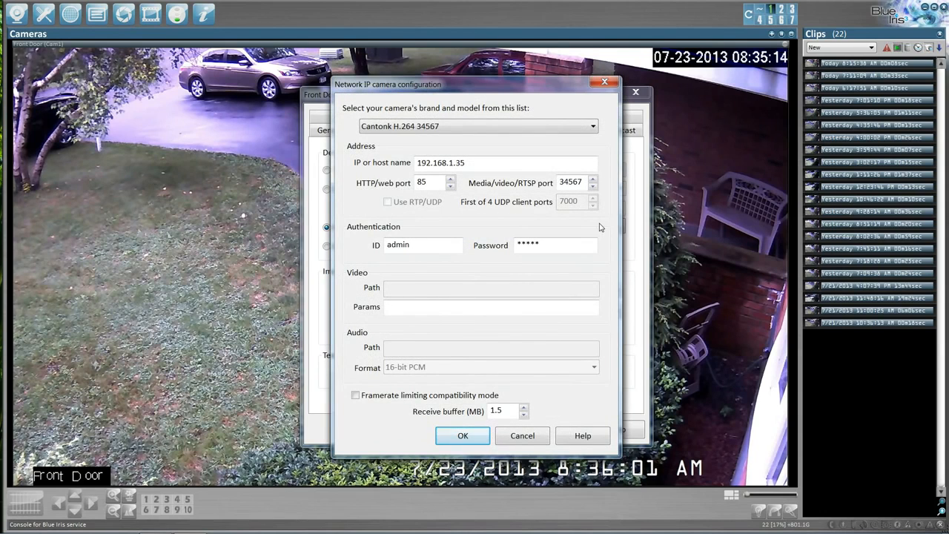
pyautogui.click(595, 128)
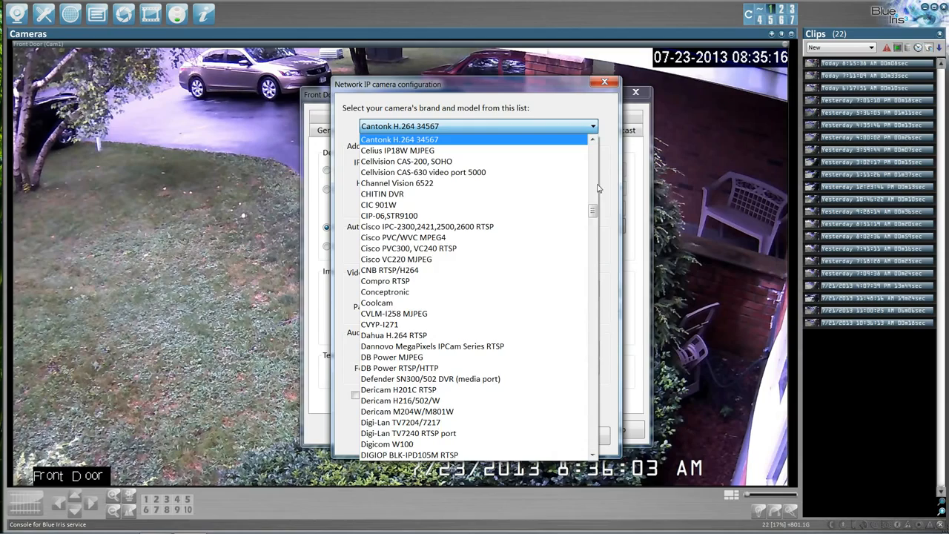
pyautogui.moveTo(594, 214)
pyautogui.mouseDown()
pyautogui.moveTo(596, 397)
pyautogui.moveTo(593, 164)
pyautogui.mouseUp()
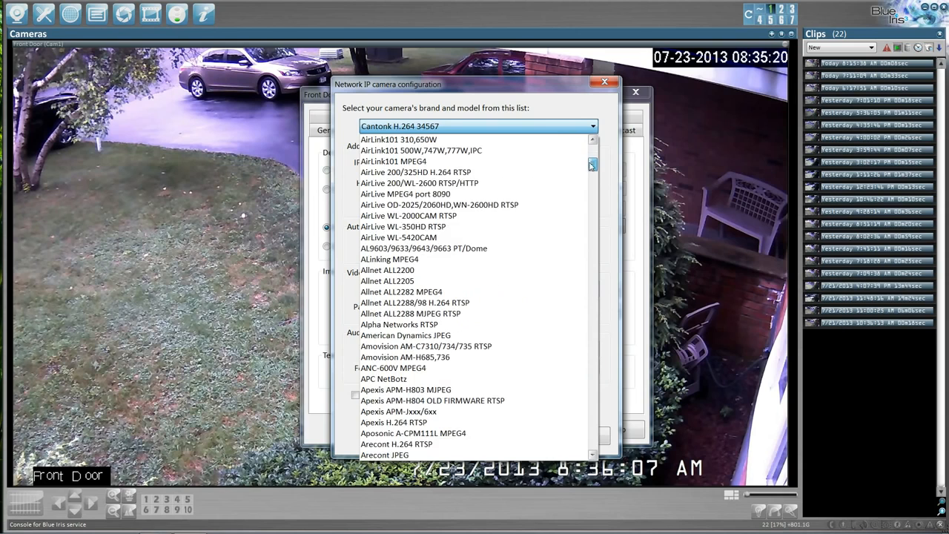
pyautogui.click(605, 134)
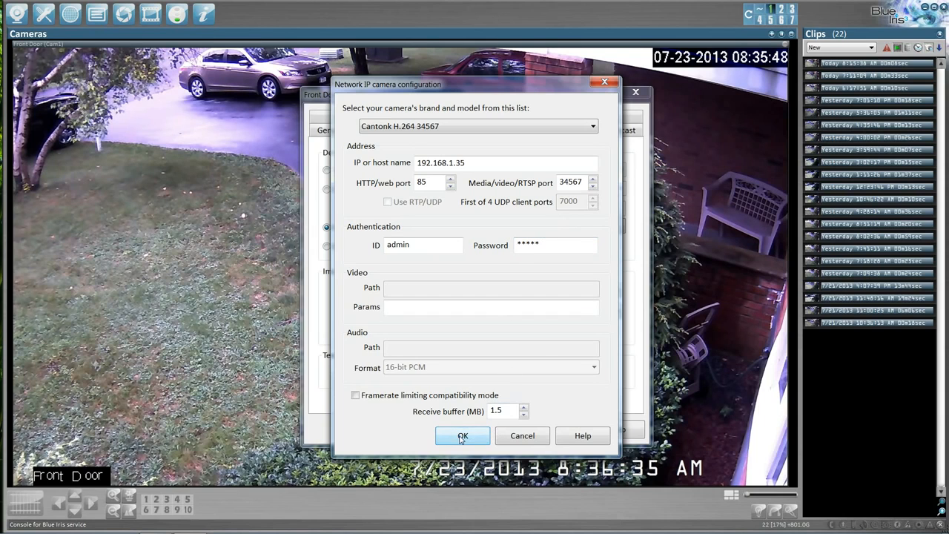
# Leave network settings unchanged, keep 1920 x 1080 resolution and set frame rate to 7.50 fps.
pyautogui.click(523, 436)
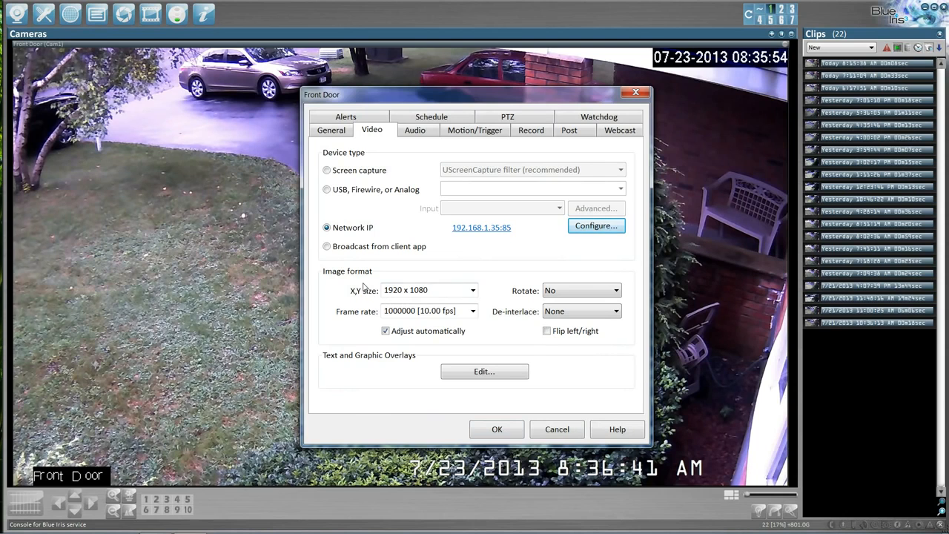
pyautogui.click(473, 290)
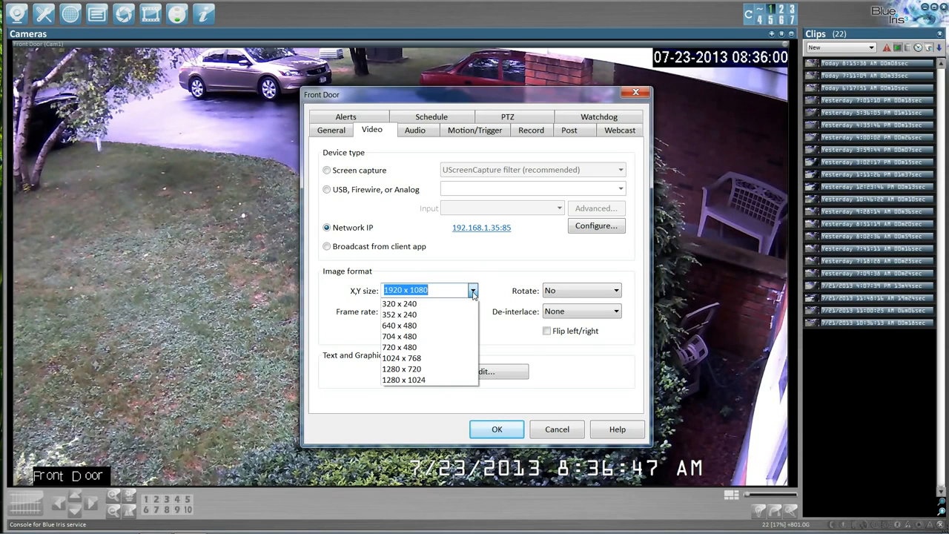
pyautogui.click(473, 294)
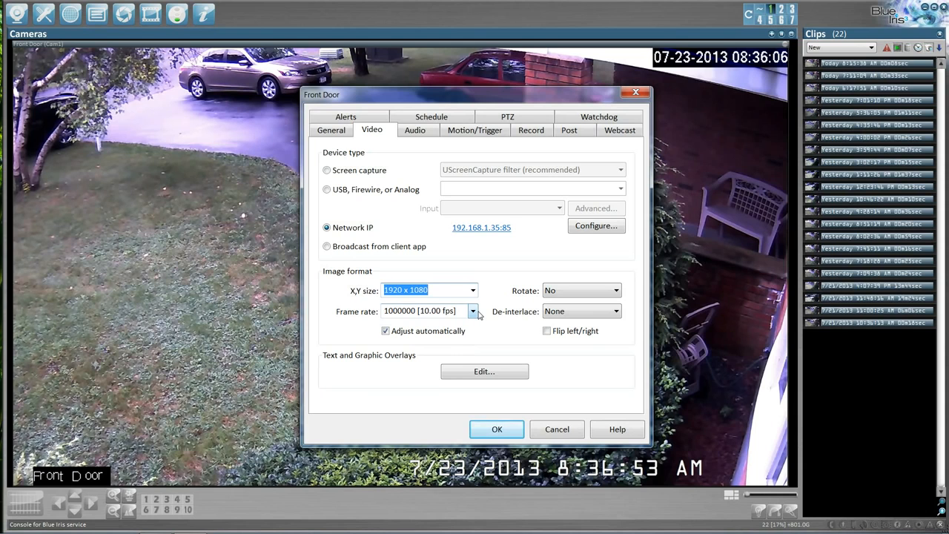
pyautogui.click(473, 312)
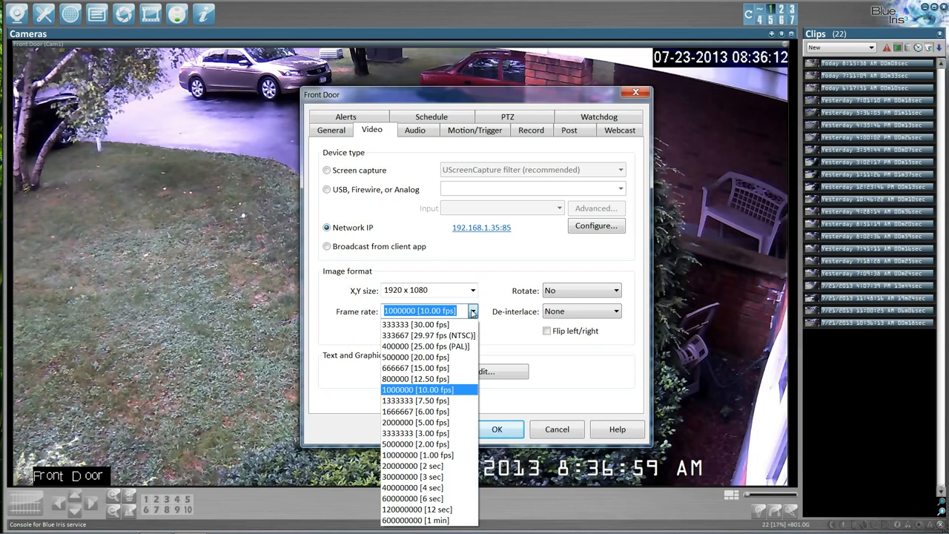
pyautogui.click(445, 402)
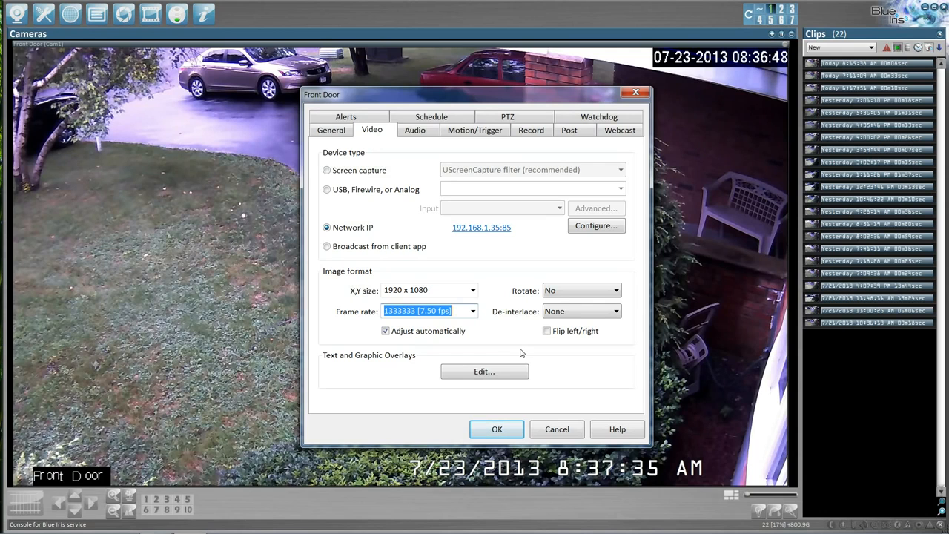
# In Motion/Trigger settings, adjust the minimum object size and minimum contrast sliders.
pyautogui.click(478, 132)
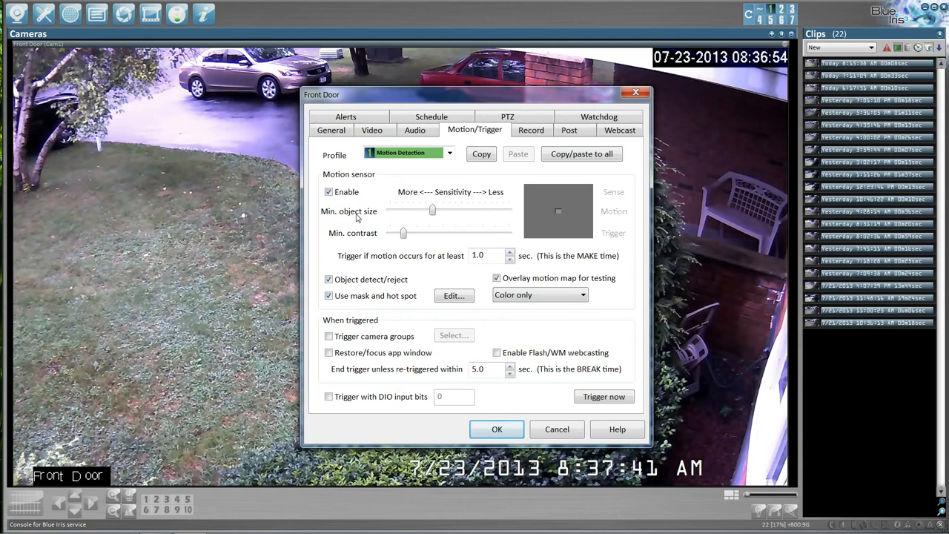
pyautogui.moveTo(432, 211)
pyautogui.mouseDown()
pyautogui.moveTo(500, 210)
pyautogui.moveTo(427, 216)
pyautogui.mouseUp()
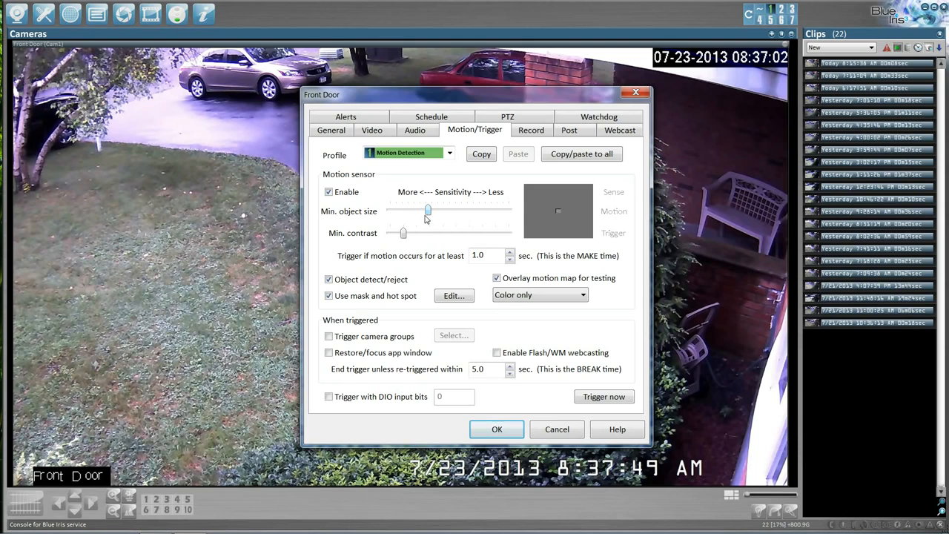
pyautogui.moveTo(403, 233)
pyautogui.mouseDown()
pyautogui.moveTo(510, 235)
pyautogui.moveTo(389, 234)
pyautogui.moveTo(406, 234)
pyautogui.mouseUp()
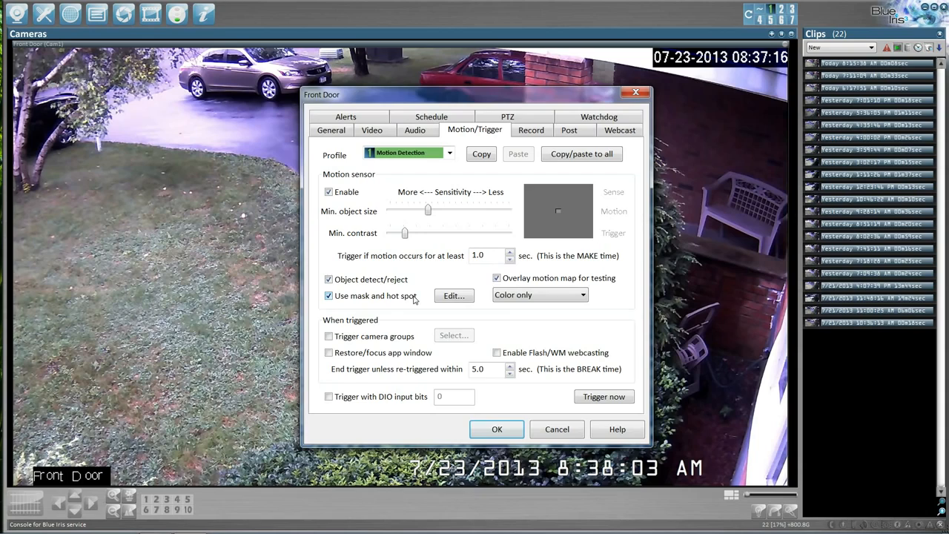
# In the mask editor, paint a ring of masked cells on the lawn then erase most of it.
pyautogui.click(454, 295)
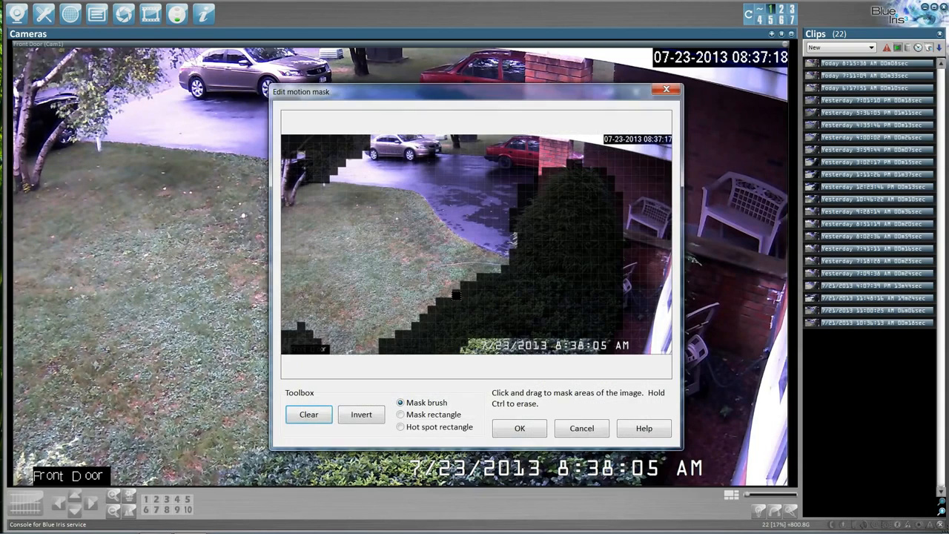
pyautogui.moveTo(518, 237)
pyautogui.mouseDown()
pyautogui.moveTo(517, 222)
pyautogui.moveTo(507, 252)
pyautogui.mouseUp()
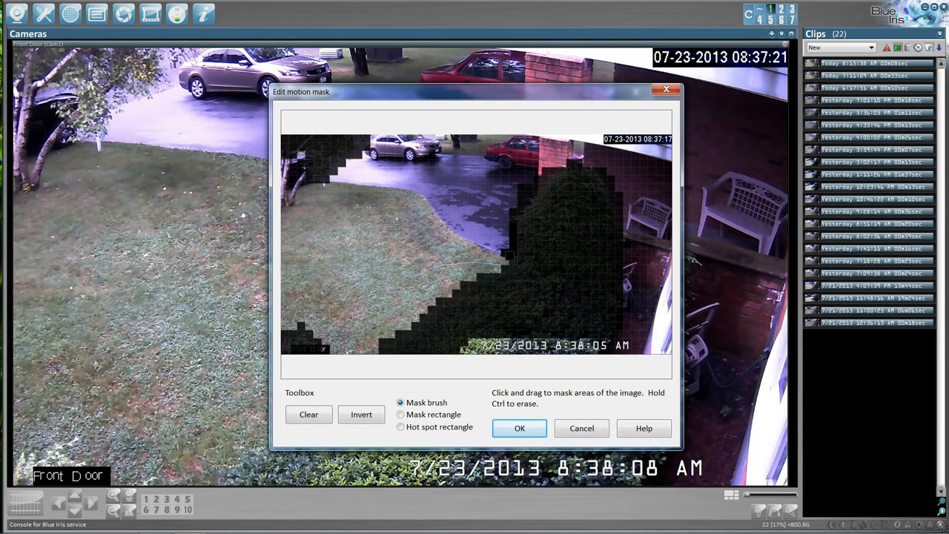
pyautogui.moveTo(384, 198)
pyautogui.mouseDown()
pyautogui.moveTo(333, 259)
pyautogui.moveTo(434, 236)
pyautogui.moveTo(460, 180)
pyautogui.moveTo(420, 211)
pyautogui.moveTo(401, 256)
pyautogui.moveTo(353, 259)
pyautogui.moveTo(414, 234)
pyautogui.mouseUp()
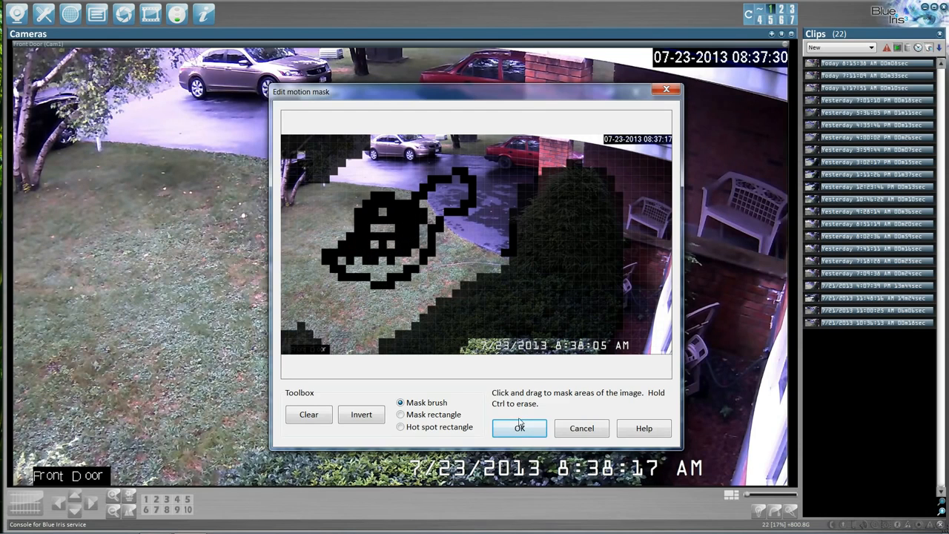
pyautogui.click(409, 228)
pyautogui.moveTo(405, 215)
pyautogui.keyDown('ctrl'); pyautogui.mouseDown()
pyautogui.moveTo(356, 209)
pyautogui.moveTo(366, 248)
pyautogui.moveTo(362, 222)
pyautogui.moveTo(373, 210)
pyautogui.moveTo(326, 254)
pyautogui.moveTo(347, 260)
pyautogui.moveTo(337, 273)
pyautogui.moveTo(385, 286)
pyautogui.moveTo(419, 267)
pyautogui.moveTo(467, 186)
pyautogui.moveTo(438, 174)
pyautogui.moveTo(422, 184)
pyautogui.moveTo(450, 180)
pyautogui.moveTo(408, 206)
pyautogui.moveTo(374, 197)
pyautogui.mouseUp(); pyautogui.keyUp('ctrl')
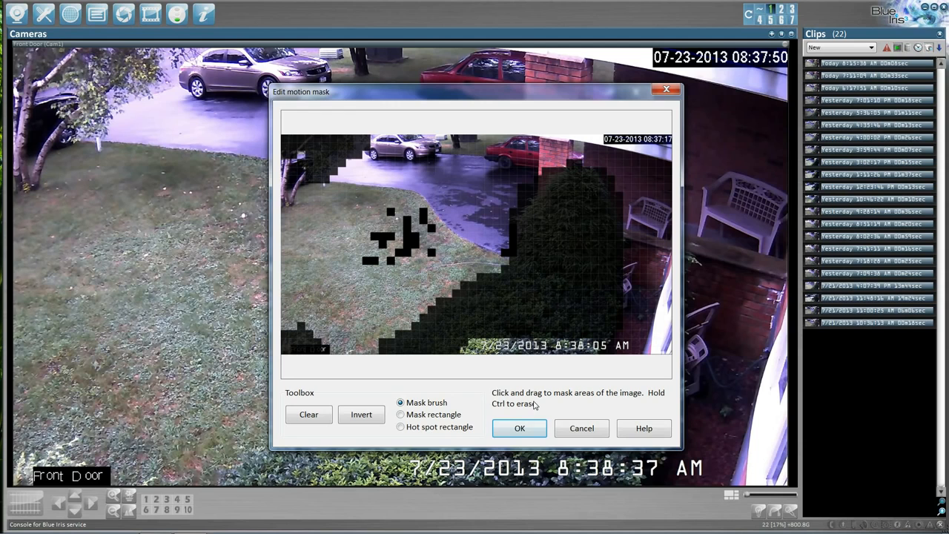
# Draw and remove a hot spot rectangle over the driveway, then cancel the mask editor.
pyautogui.click(401, 429)
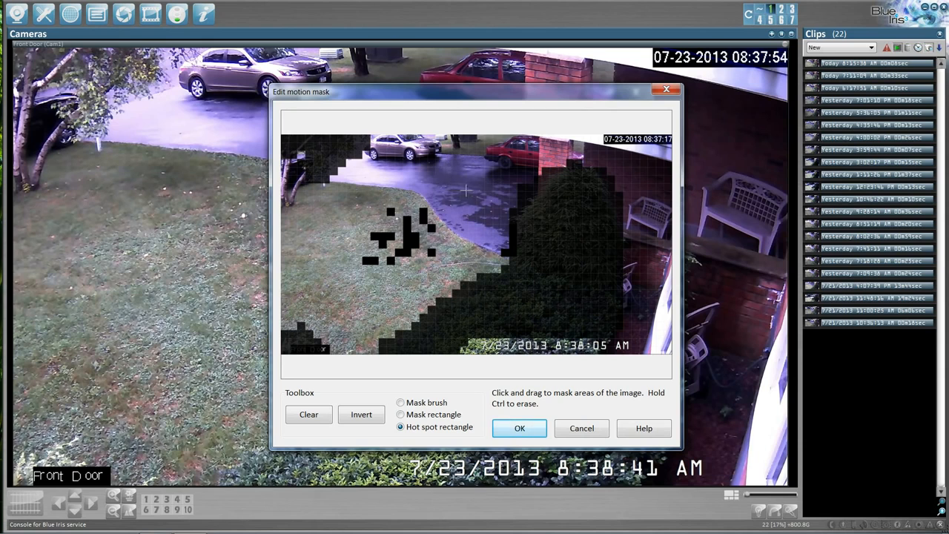
pyautogui.moveTo(446, 162); pyautogui.dragTo(492, 190)
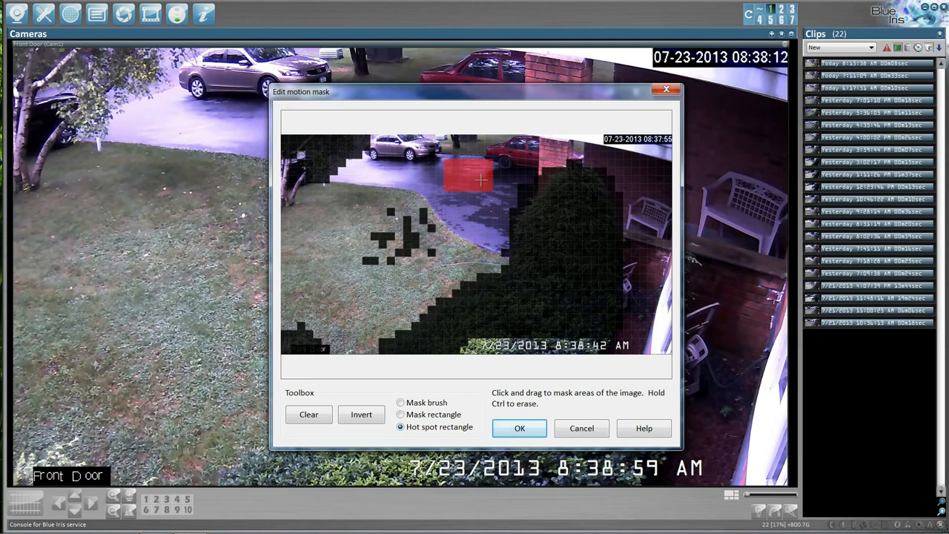
pyautogui.keyDown('ctrl'); pyautogui.click(480, 180); pyautogui.keyUp('ctrl')
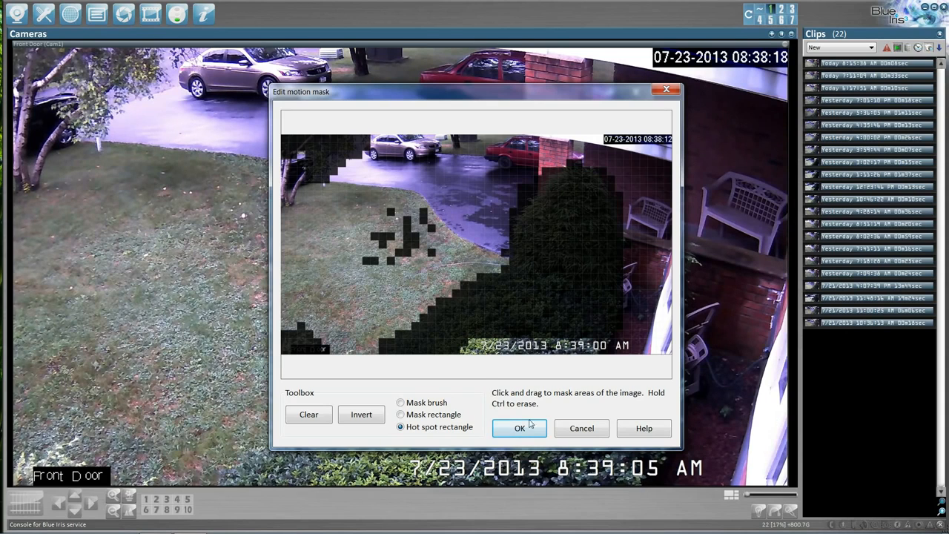
pyautogui.click(590, 432)
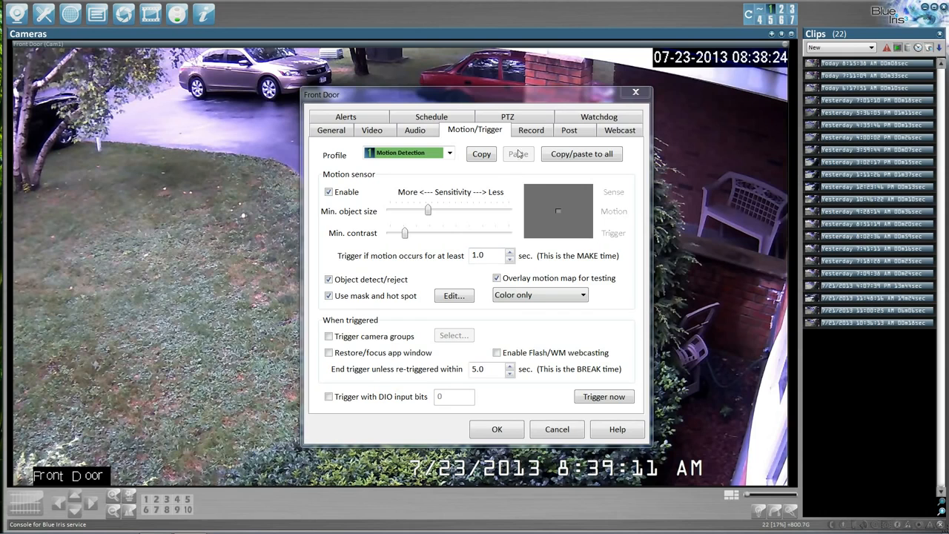
# Show the Record settings: record when triggered, alert images on, JPEG quality 50.
pyautogui.click(531, 130)
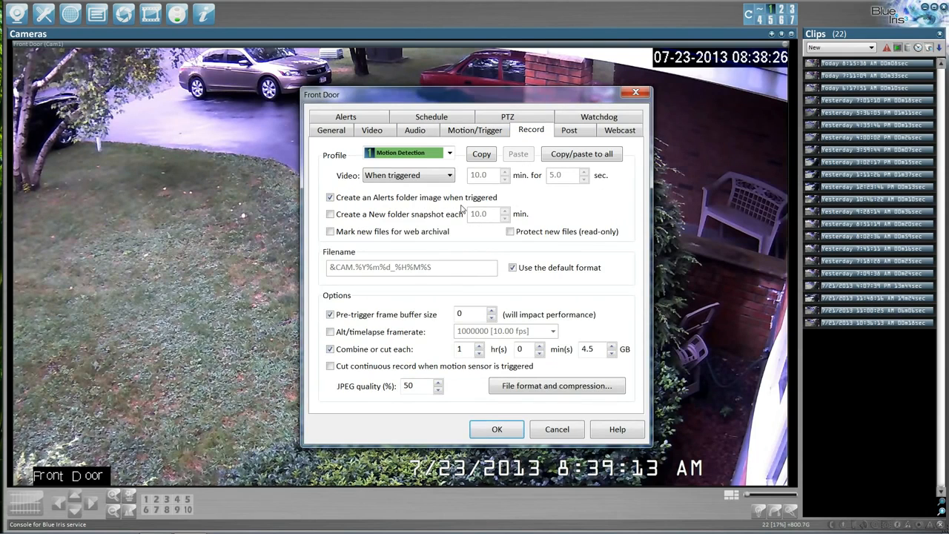